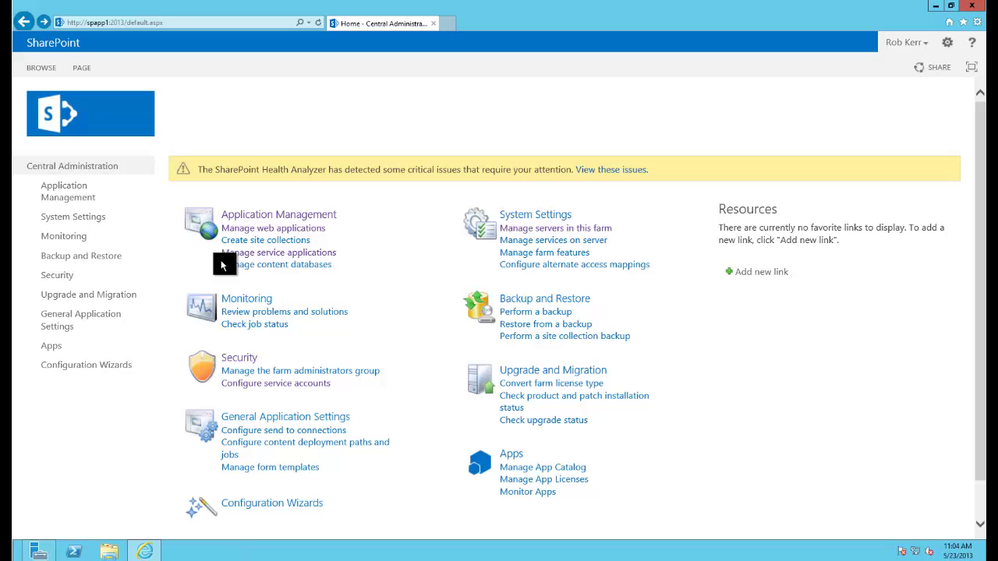
# Start creating a new web application in Central Administration and set its host header to sharepoint.kerr.local.
pyautogui.click(125, 470)
pyautogui.click(279, 231)
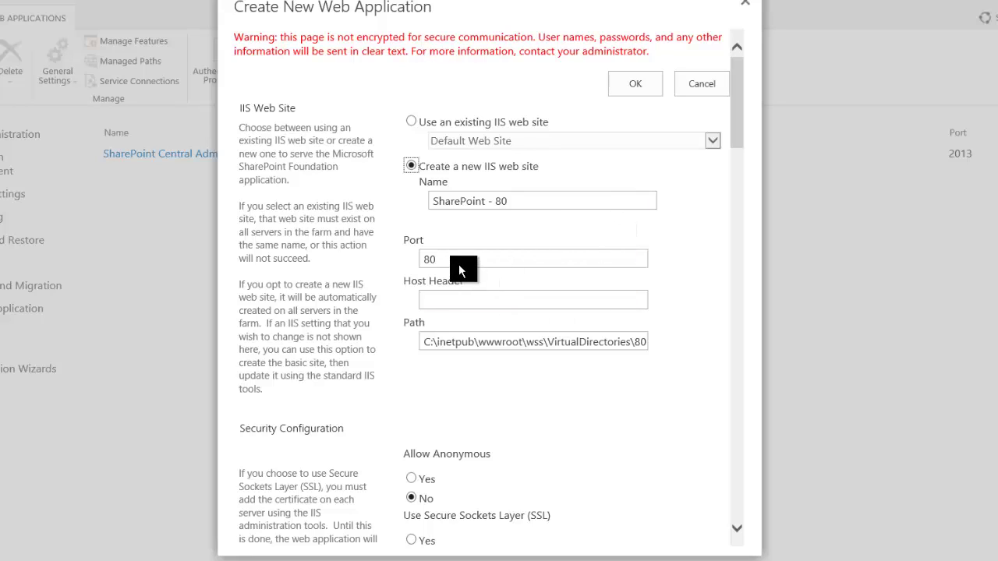
pyautogui.click(461, 300)
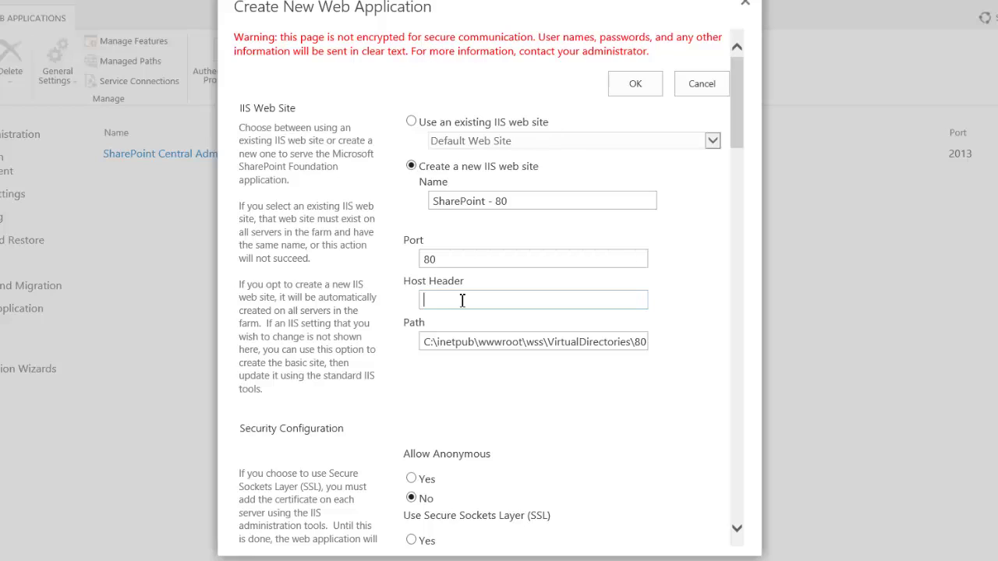
pyautogui.write('sharepoint.kerr.local')
# Set the configurable security account for the new application pool to KERR\svc_sp_web.
pyautogui.moveTo(737, 96); pyautogui.dragTo(742, 151)
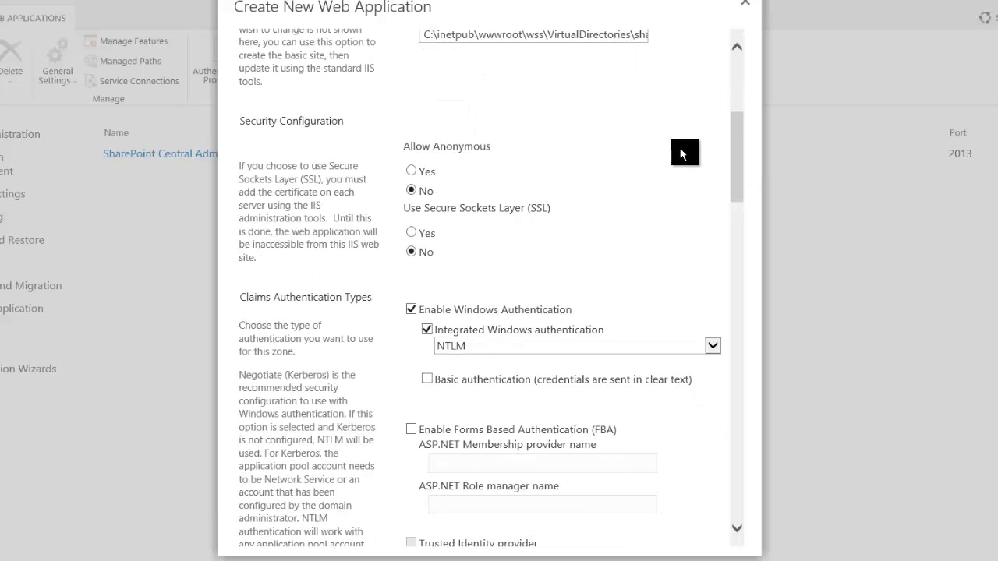
pyautogui.moveTo(742, 145); pyautogui.dragTo(740, 150)
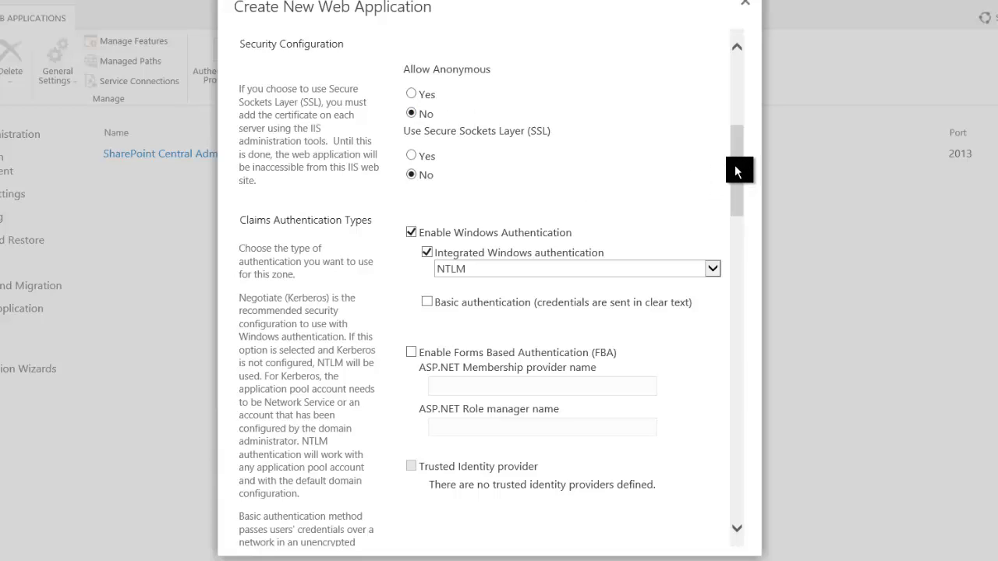
pyautogui.moveTo(736, 168); pyautogui.dragTo(737, 200)
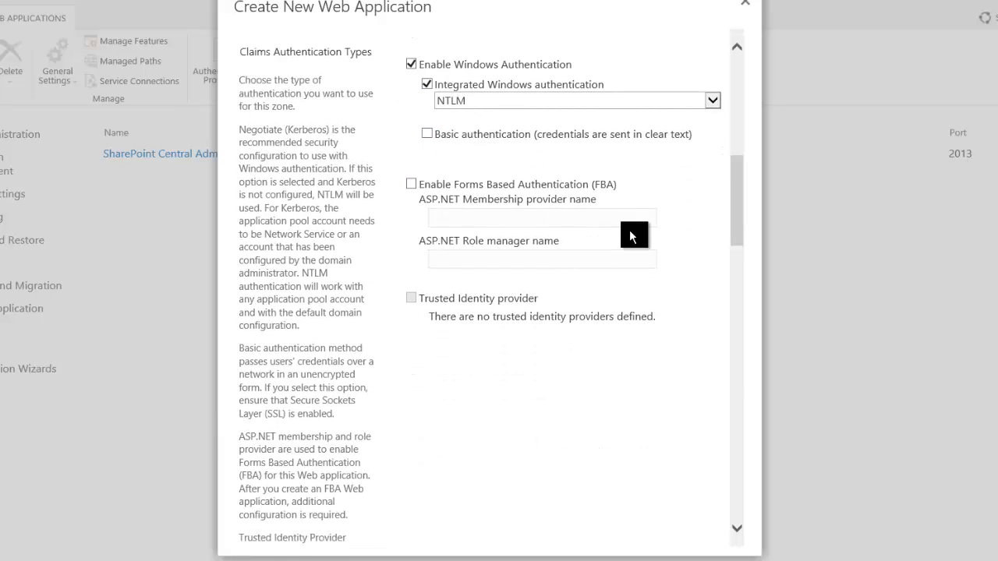
pyautogui.scroll(-10, 633, 236)
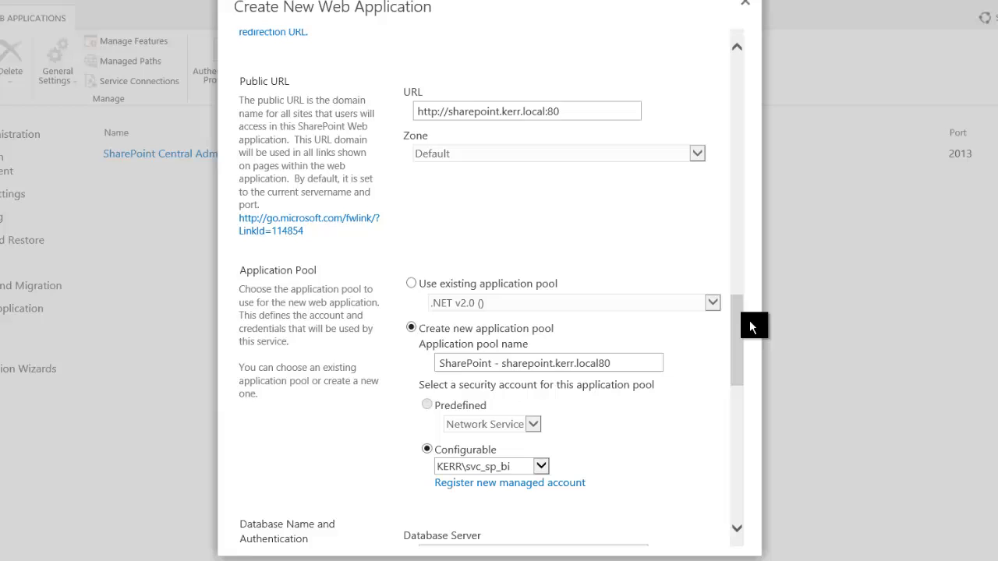
pyautogui.moveTo(751, 328); pyautogui.dragTo(733, 353)
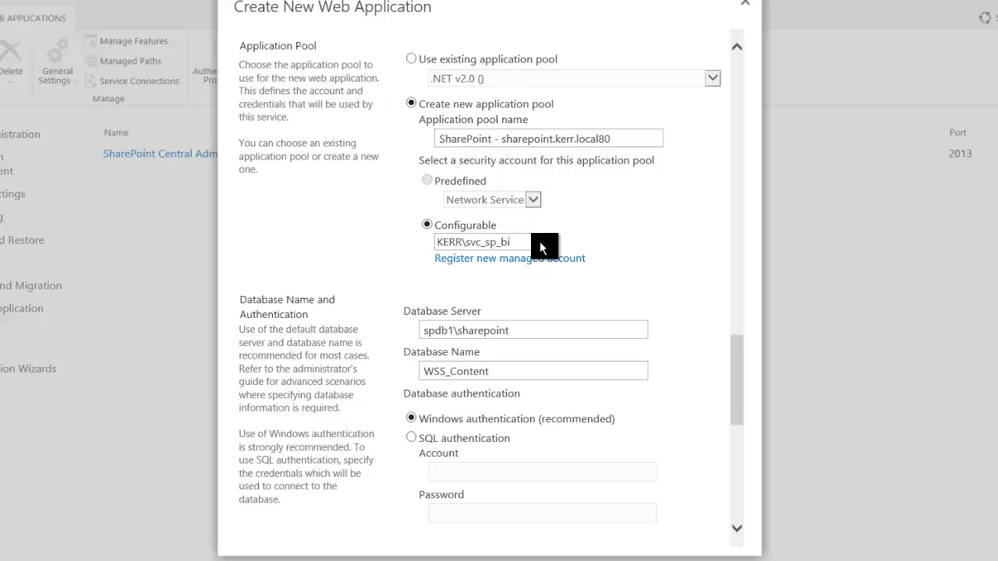
pyautogui.click(540, 247)
pyautogui.click(508, 290)
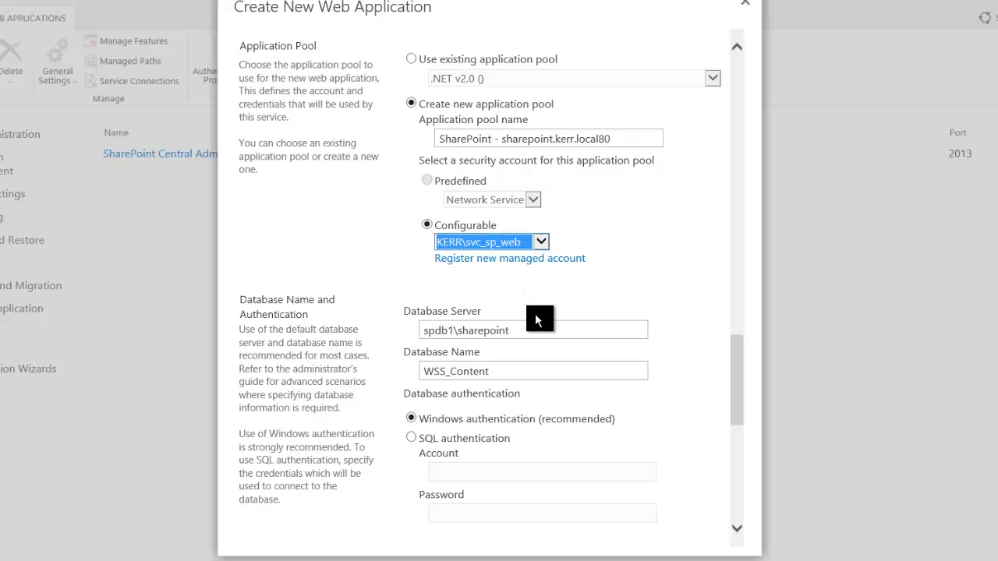
pyautogui.click(671, 273)
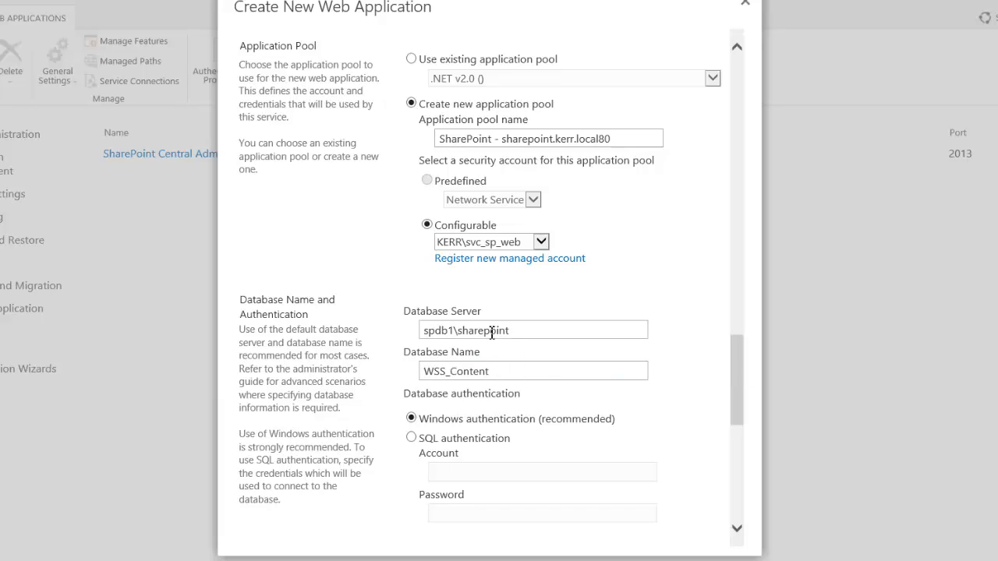
# Create the web application with the remaining database and service connection defaults, and close the confirmation dialog.
pyautogui.moveTo(740, 358); pyautogui.dragTo(745, 396)
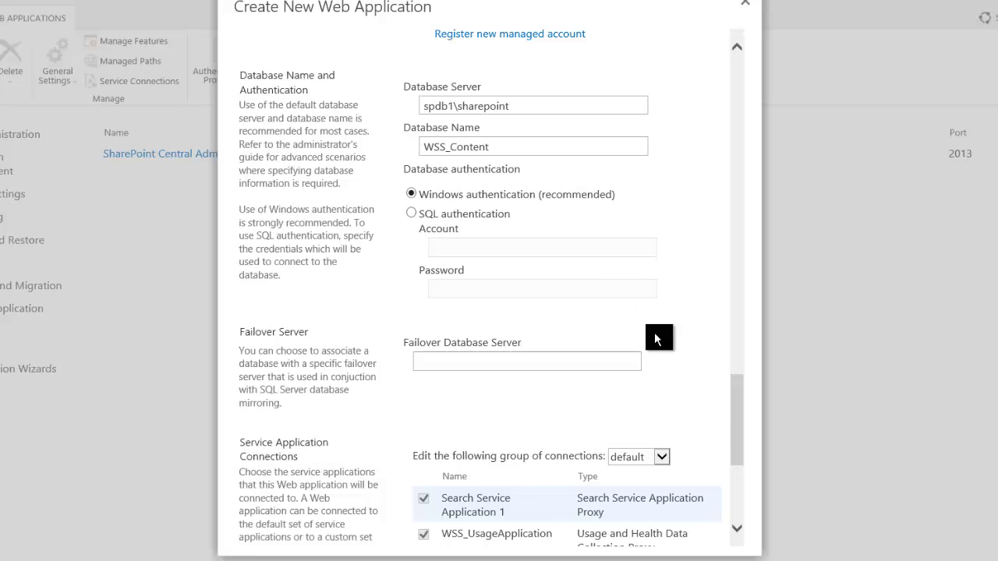
pyautogui.moveTo(740, 400); pyautogui.dragTo(628, 535)
pyautogui.click(620, 536)
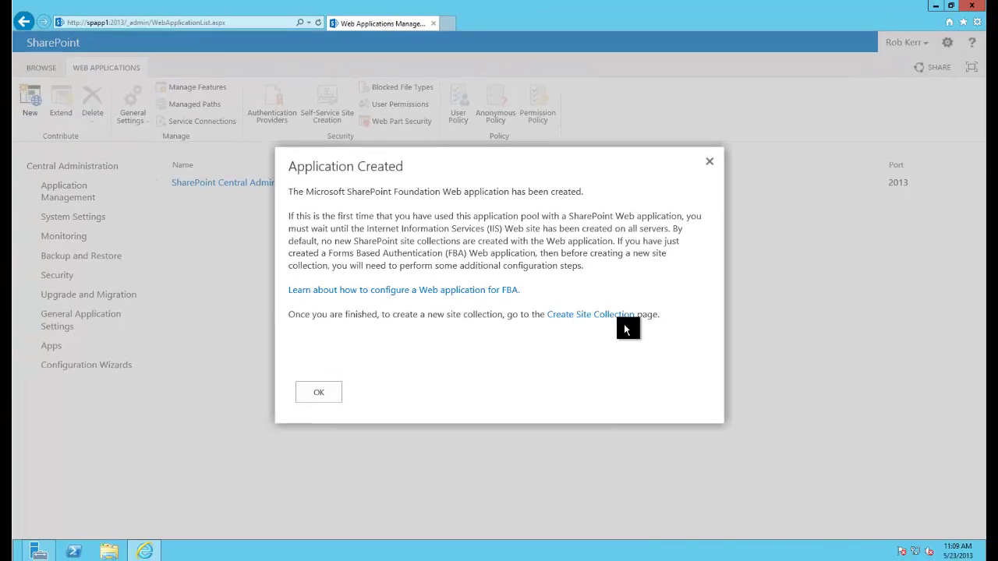
pyautogui.click(327, 398)
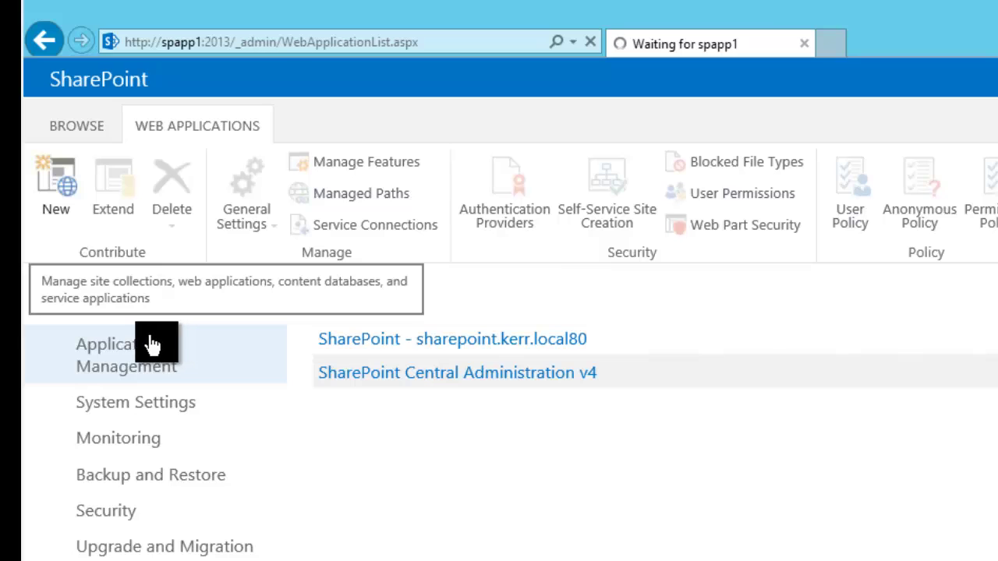
# Open the Create Site Collection page from Application Management.
pyautogui.click(148, 345)
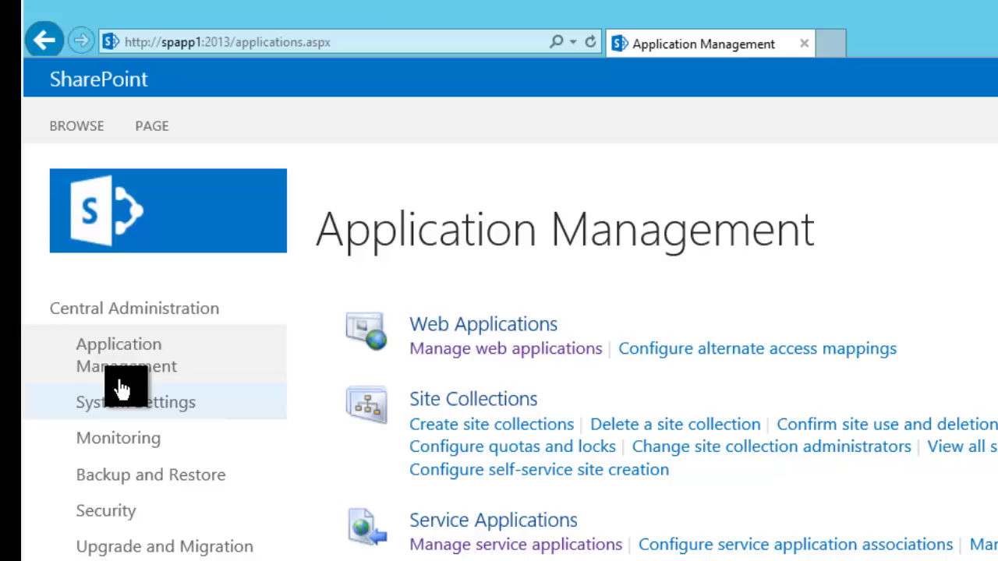
pyautogui.click(453, 427)
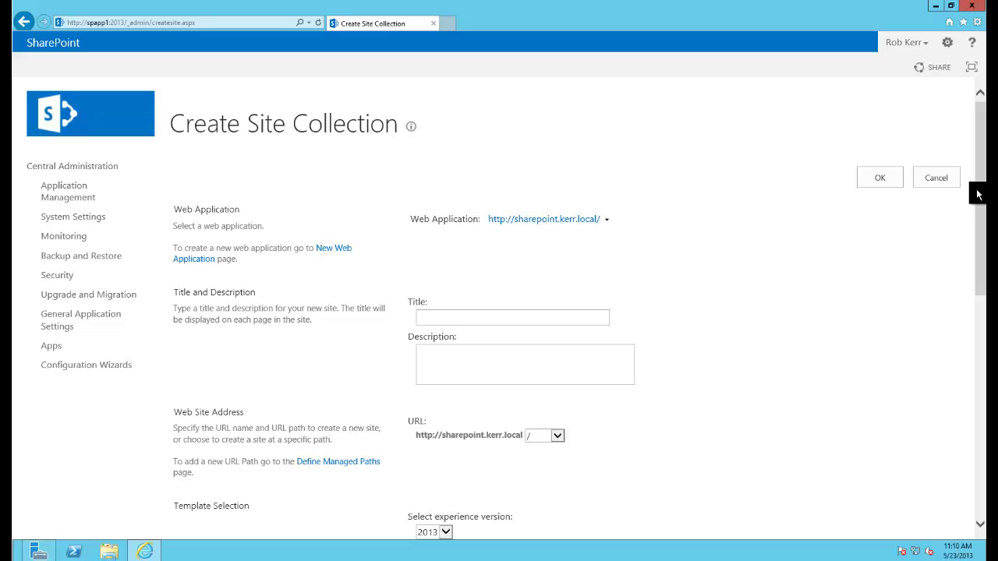
# Check which web applications can host the site collection and leave the current selection in place.
pyautogui.moveTo(977, 194); pyautogui.dragTo(983, 232)
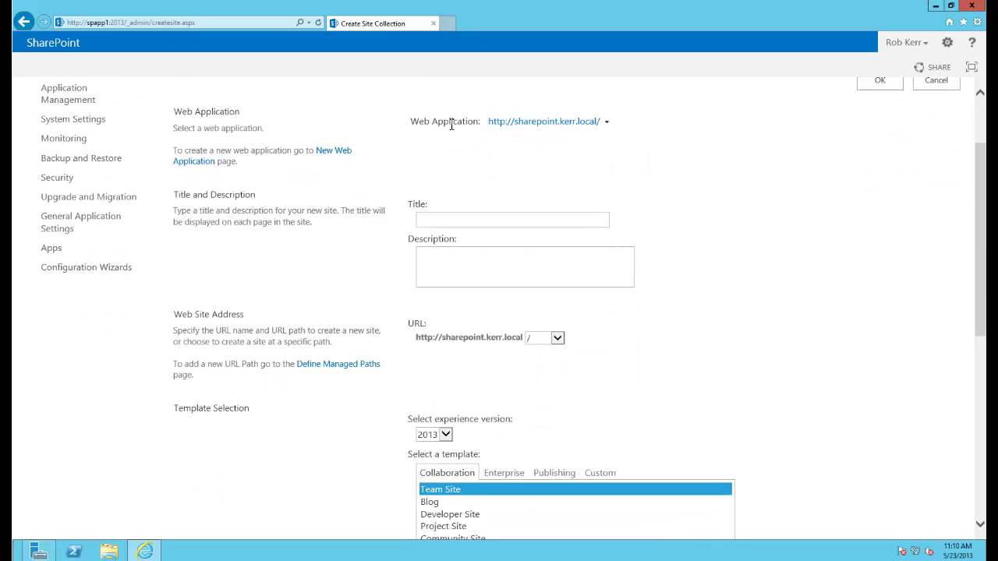
pyautogui.click(606, 123)
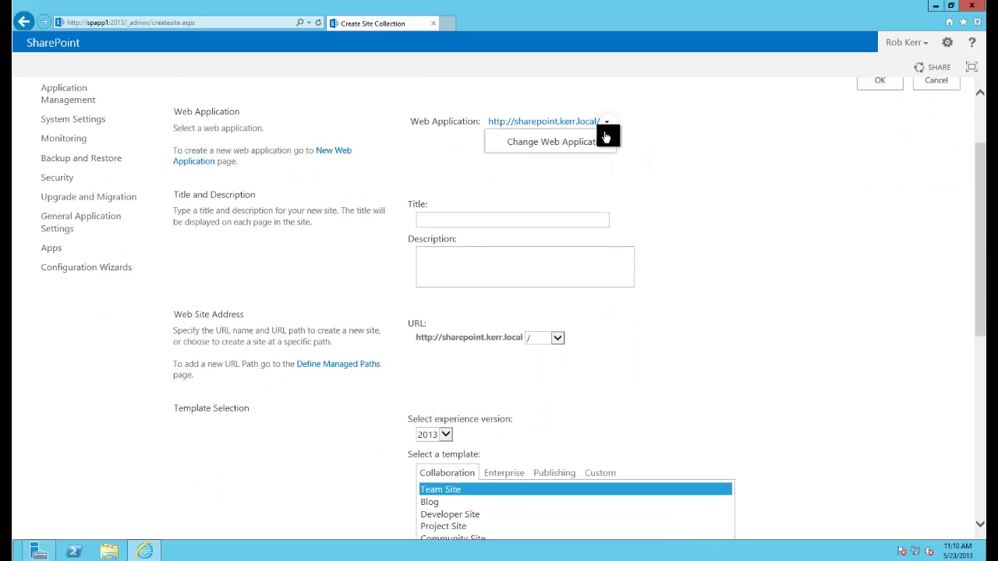
pyautogui.click(556, 148)
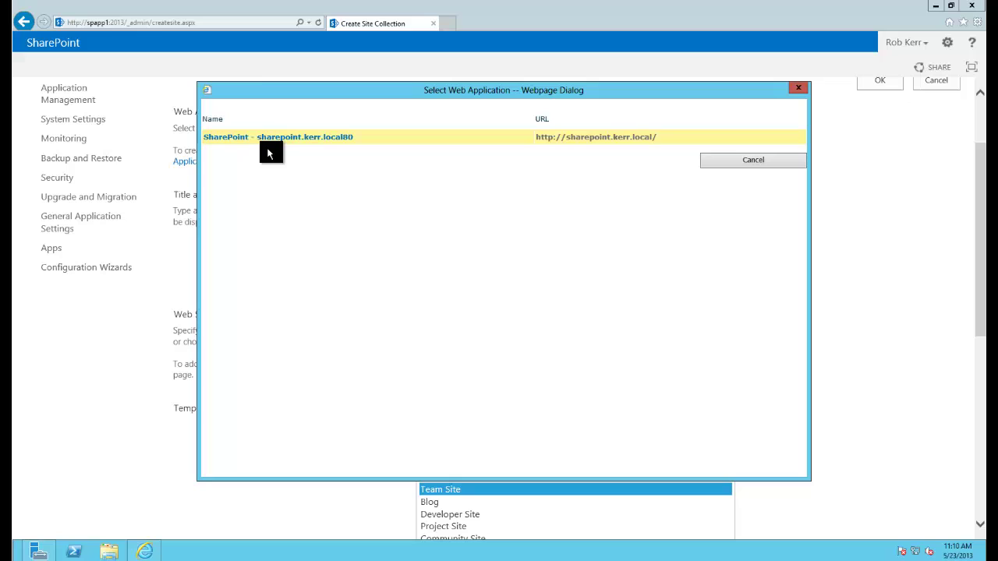
pyautogui.click(751, 167)
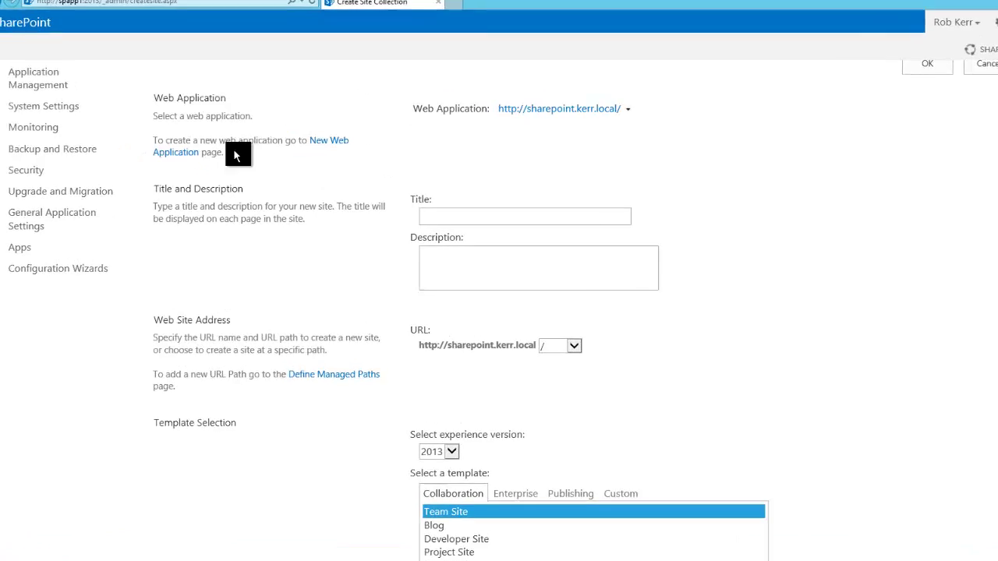
# Title the site collection "Crash Course BI Site" and keep the root path / as its web site address.
pyautogui.click(440, 216)
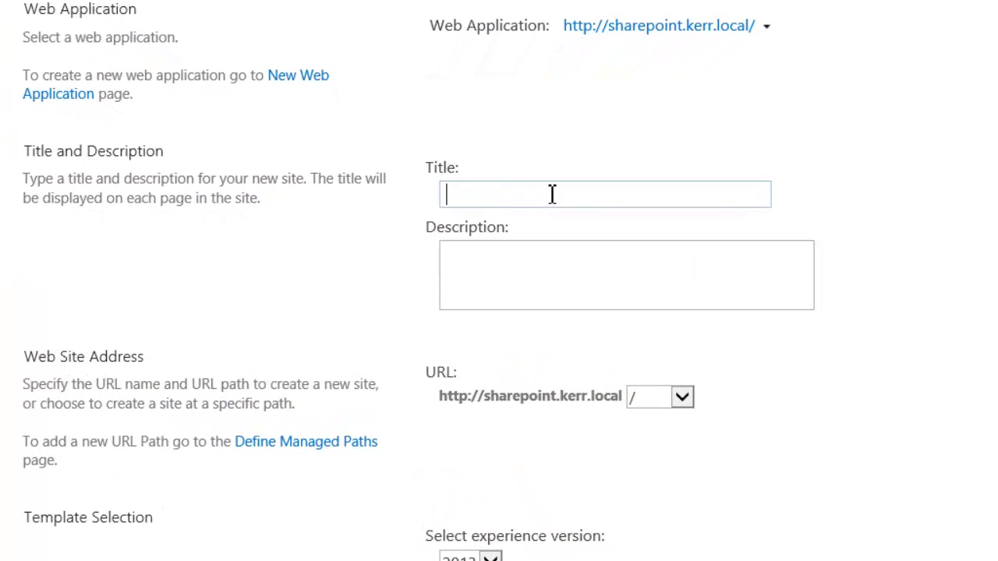
pyautogui.write('Crash Course BI Site')
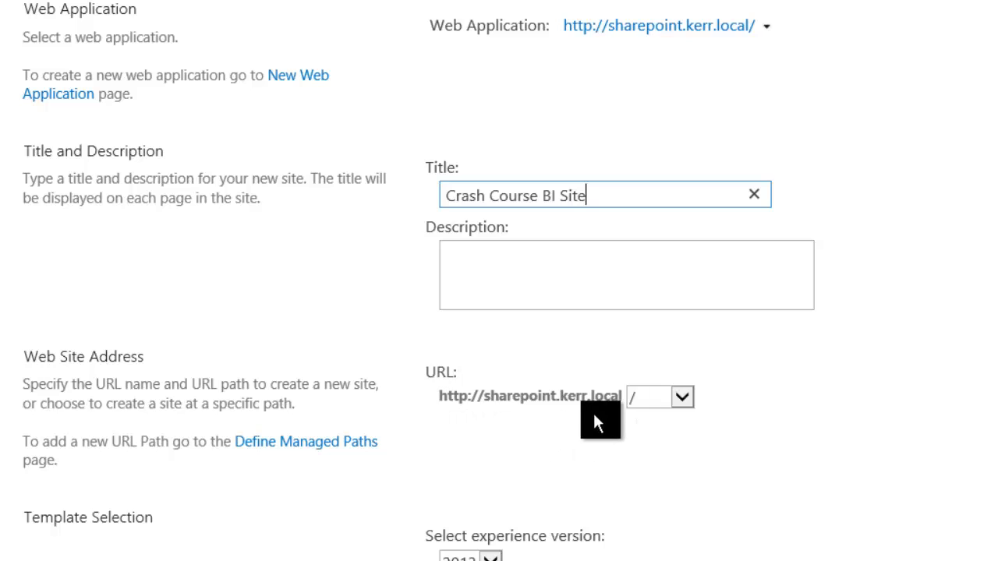
pyautogui.click(685, 399)
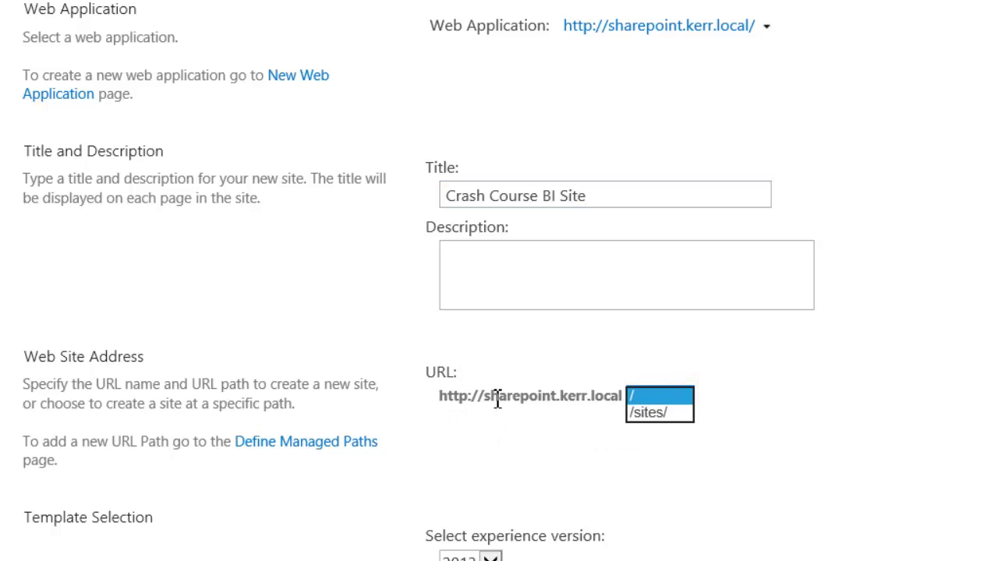
pyautogui.click(643, 399)
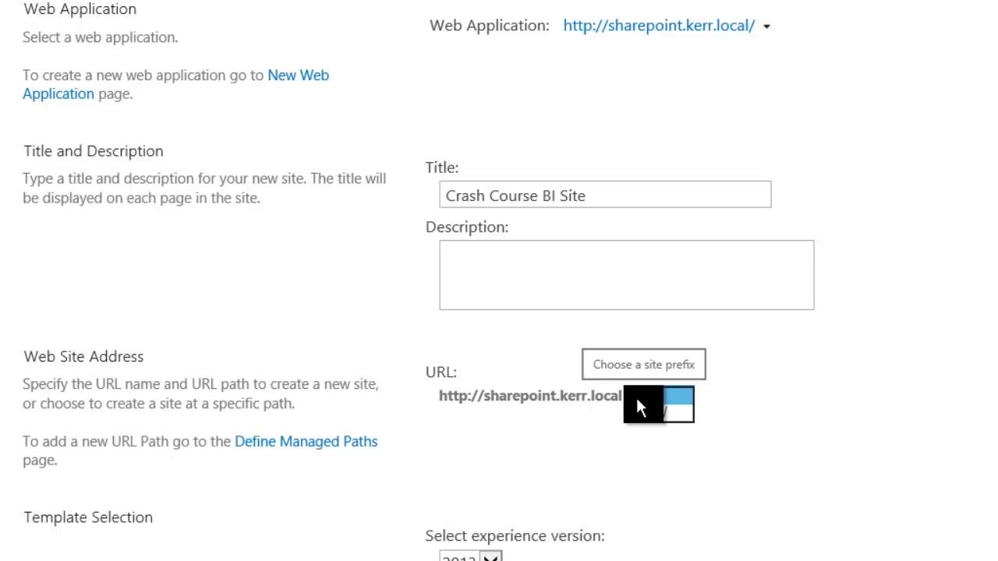
pyautogui.click(590, 401)
pyautogui.click(889, 374)
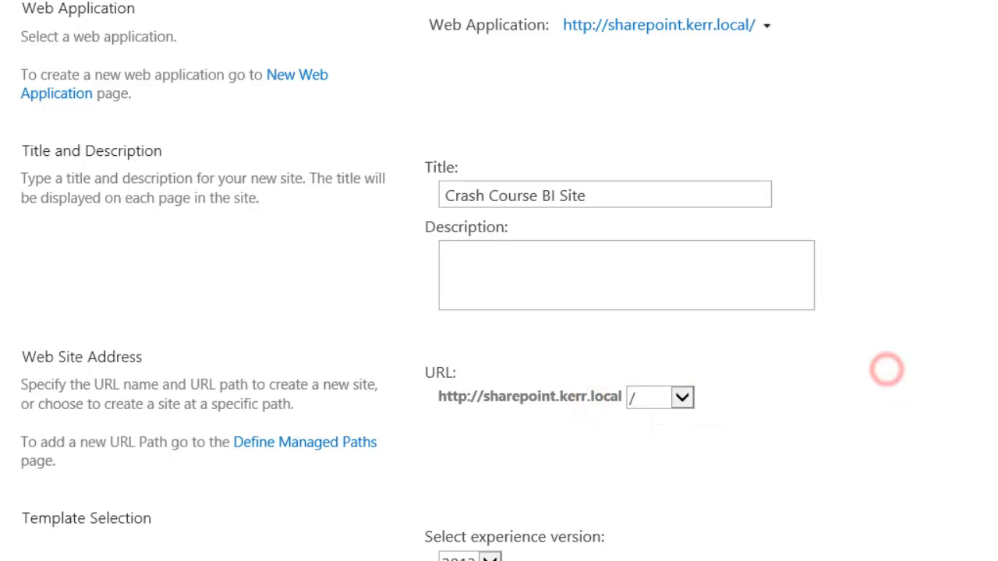
# Try the /sites/ path with BI as the site's URL name, and return the address to the root path /.
pyautogui.click(678, 410)
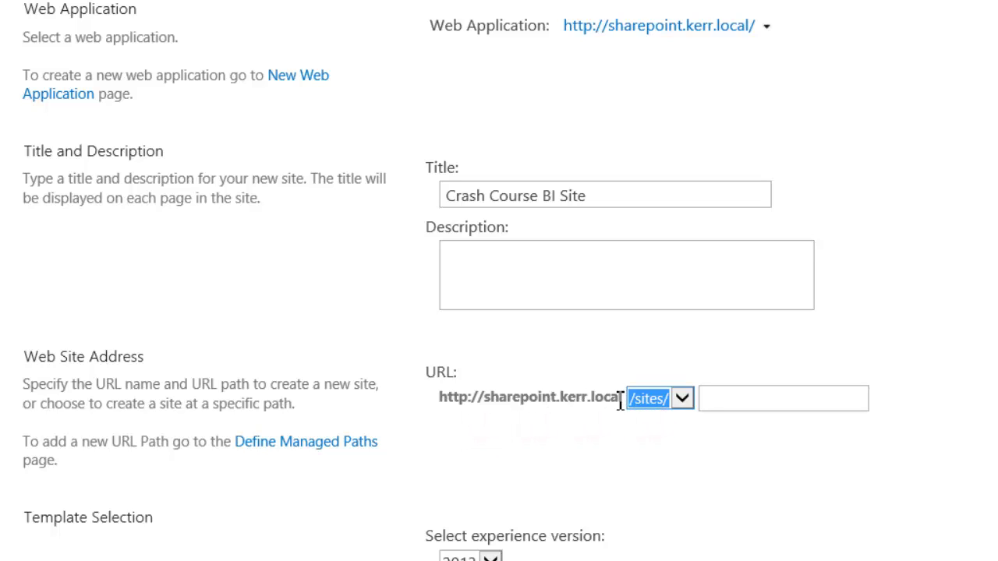
pyautogui.click(743, 401)
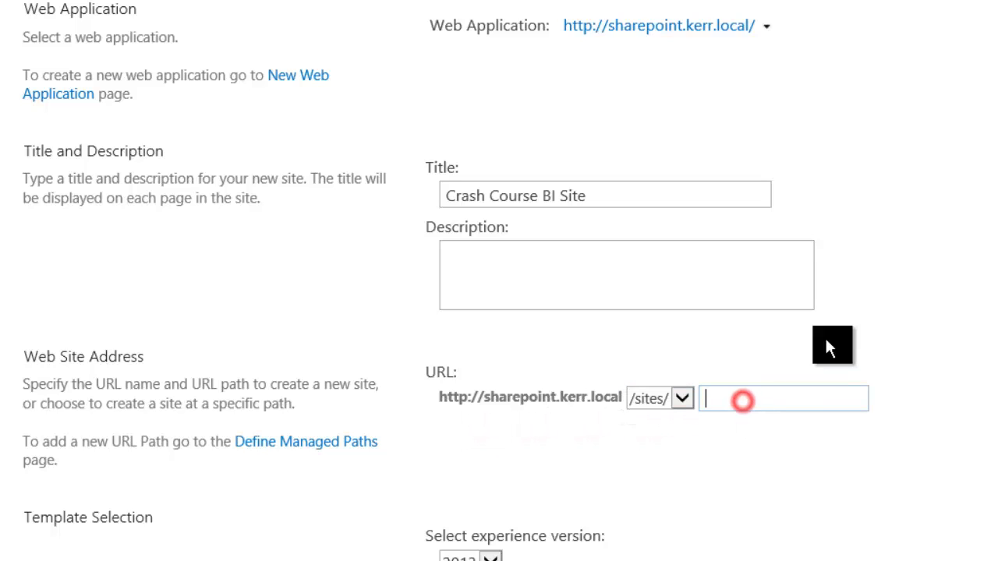
pyautogui.write('BI')
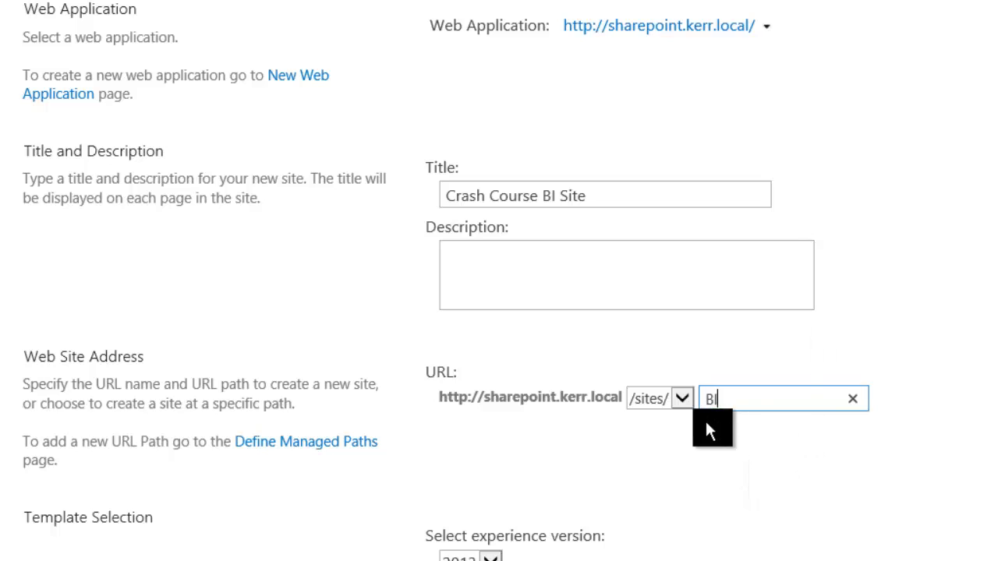
pyautogui.click(645, 379)
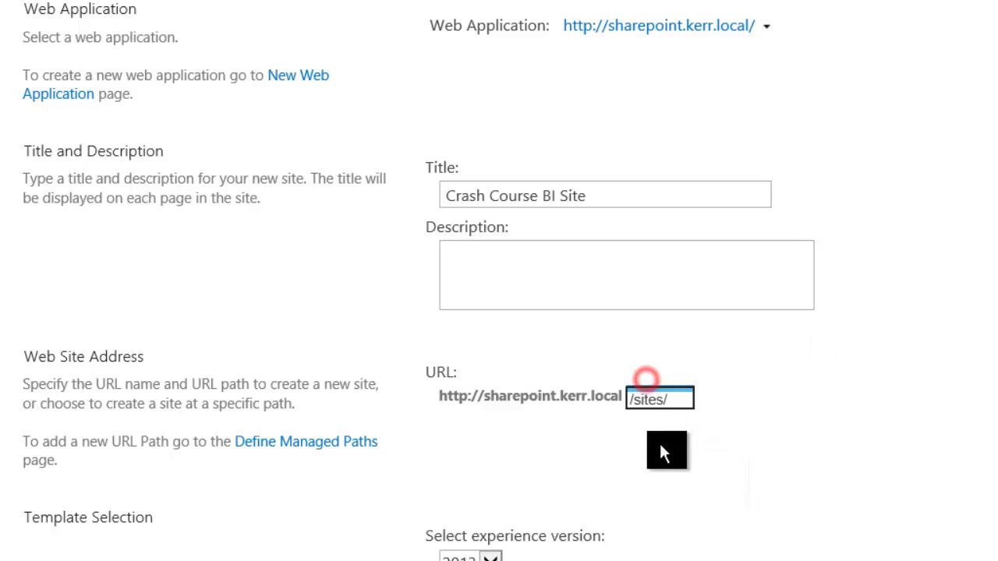
pyautogui.click(647, 388)
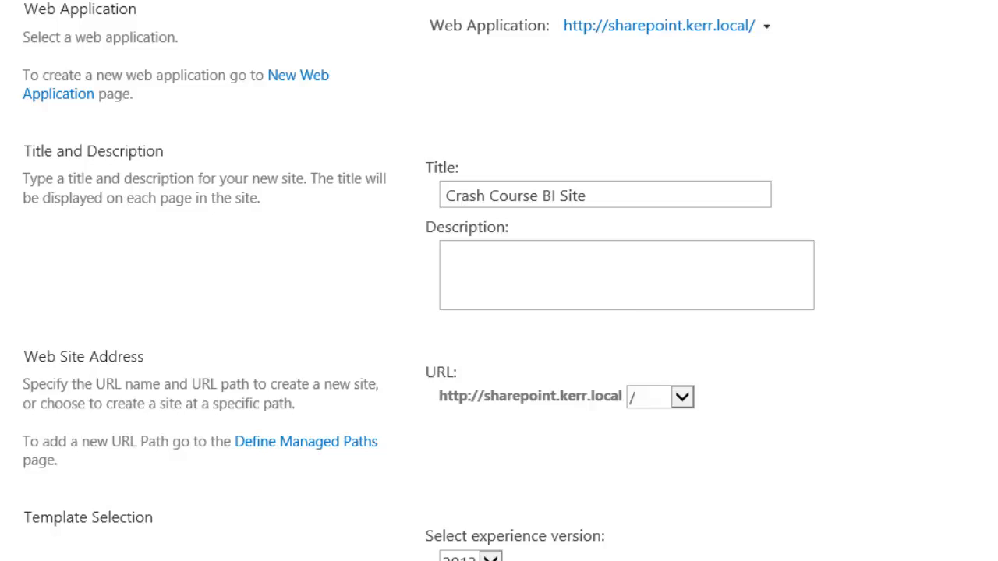
# Choose the Business Intelligence Center template from the Enterprise templates for the site collection.
pyautogui.scroll(-5, 894, 257)
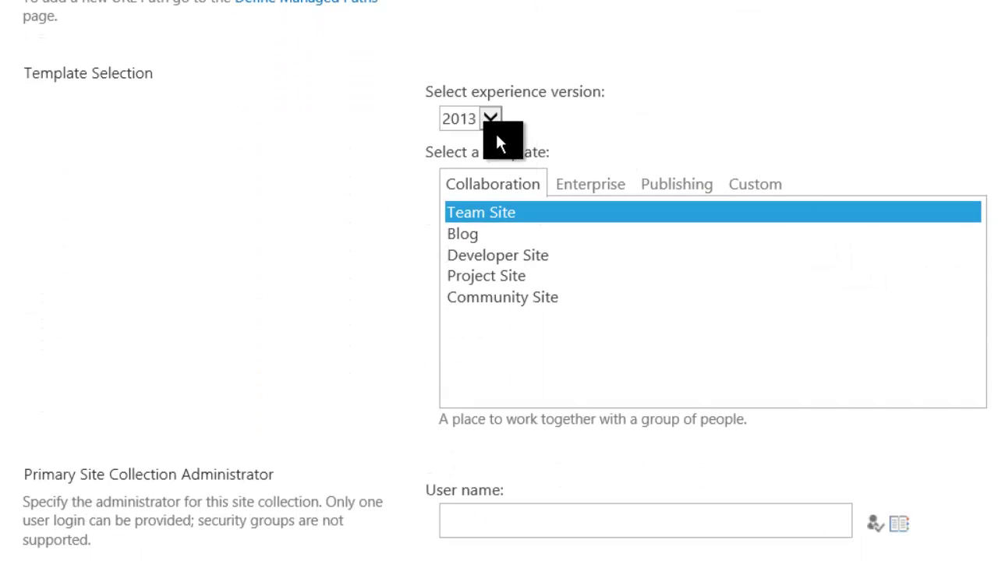
pyautogui.click(590, 187)
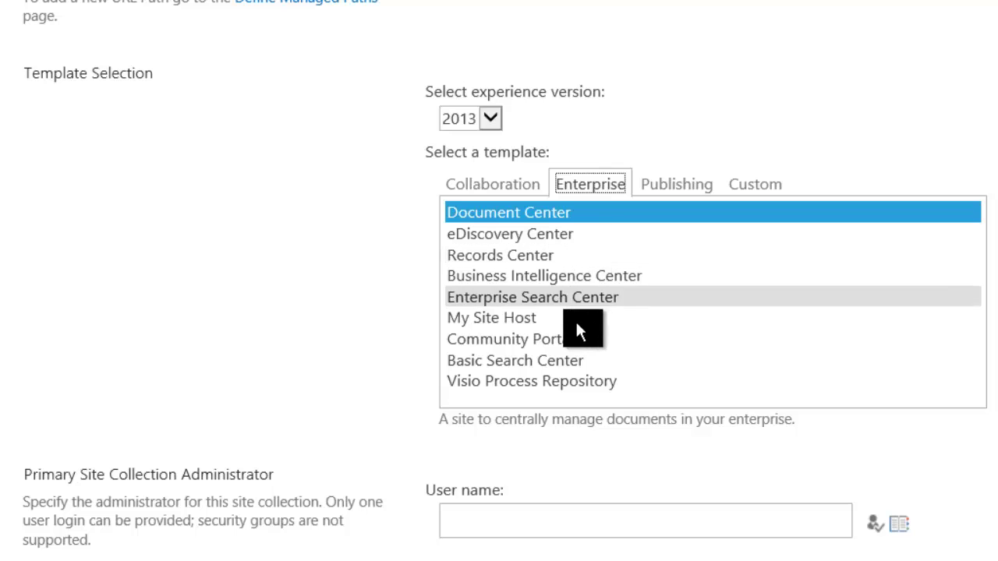
pyautogui.click(549, 277)
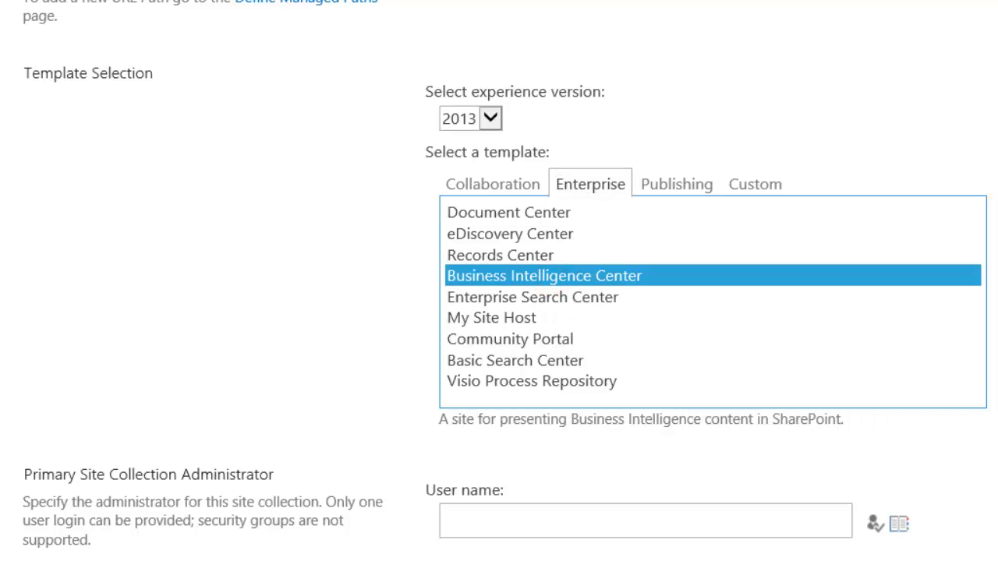
# Enter the administrator's domain user name as primary site collection administrator and validate it against the directory.
pyautogui.scroll(-4, 708, 372)
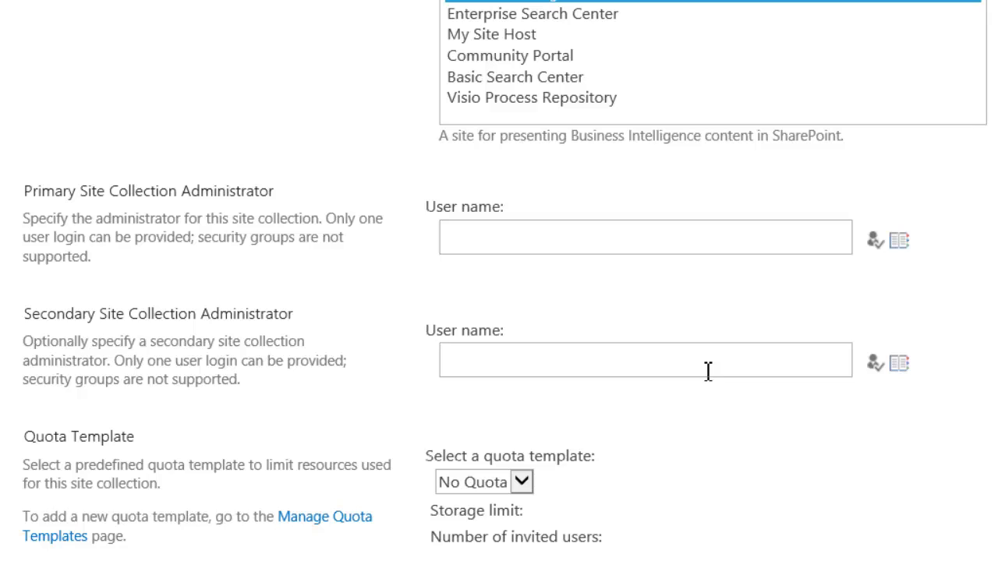
pyautogui.click(532, 242)
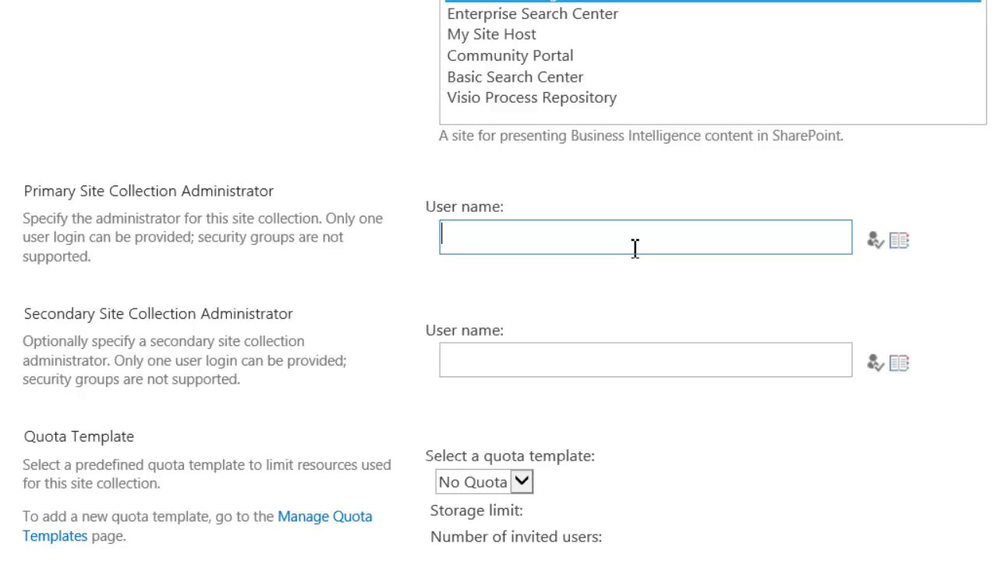
pyautogui.write('kerr\\rob')
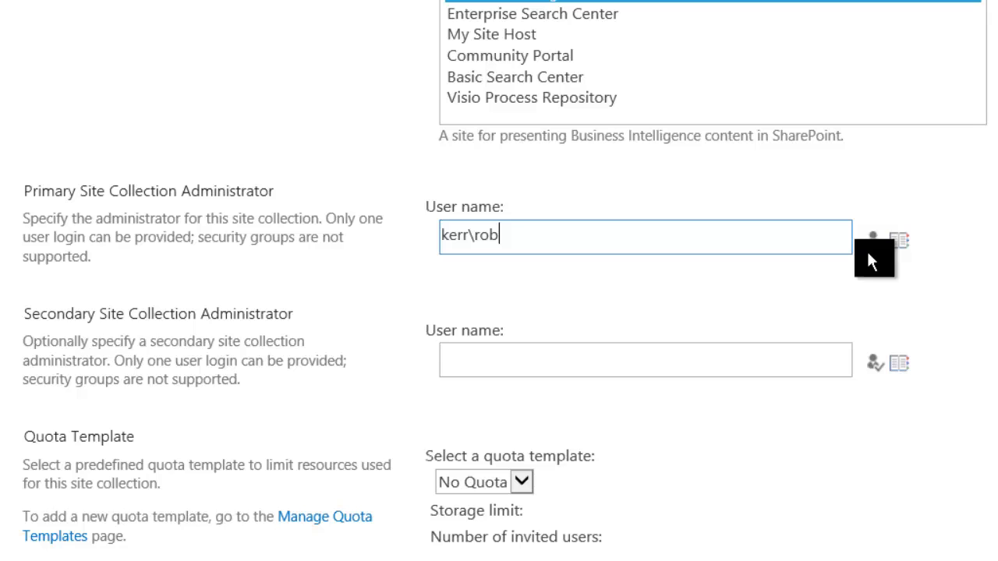
pyautogui.click(873, 241)
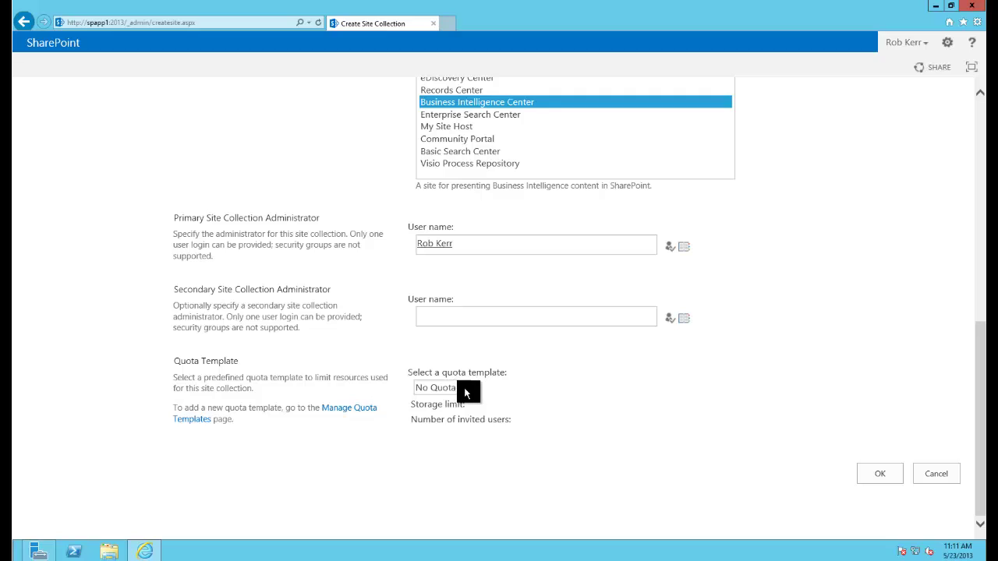
pyautogui.click(872, 473)
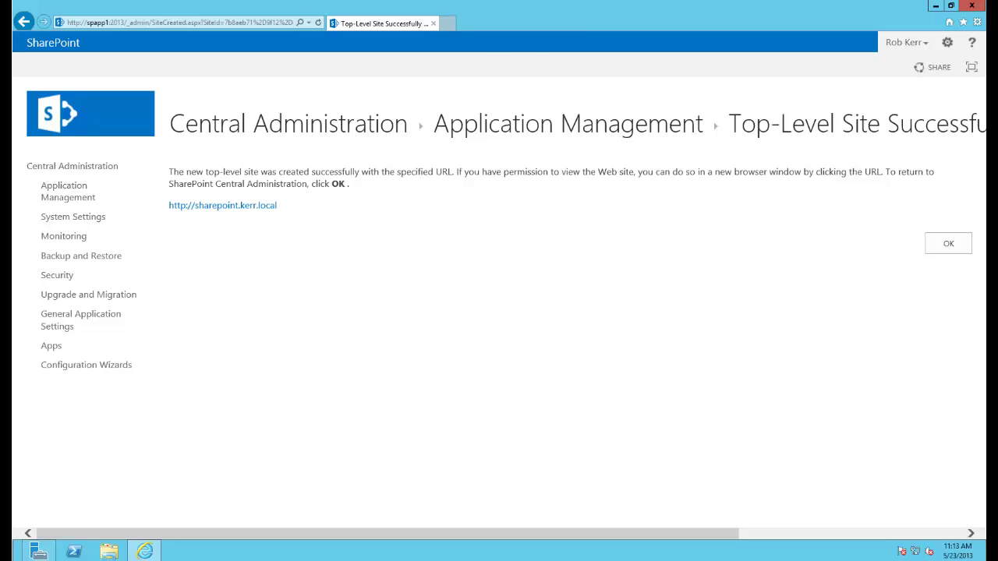
pyautogui.click(240, 209)
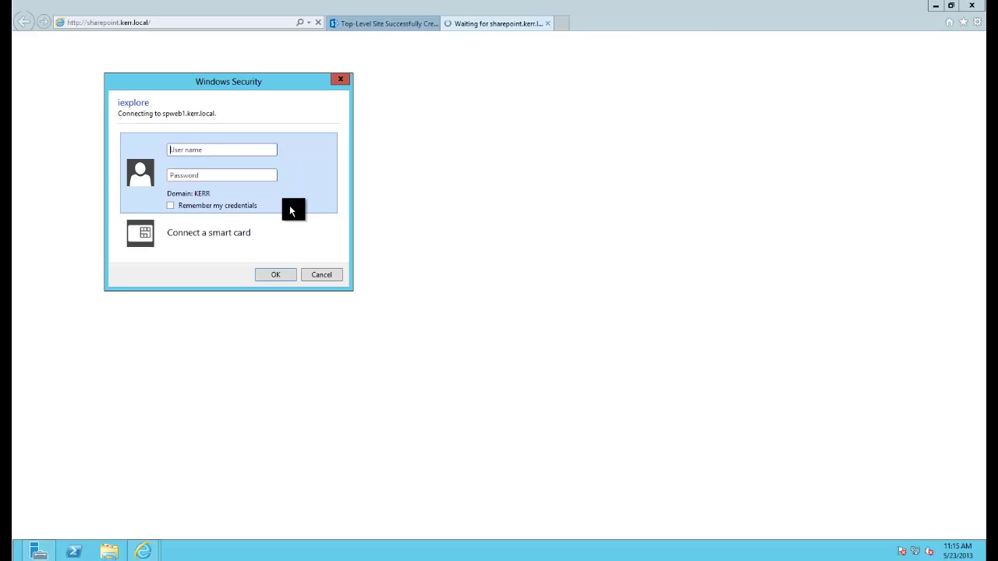
pyautogui.click(316, 276)
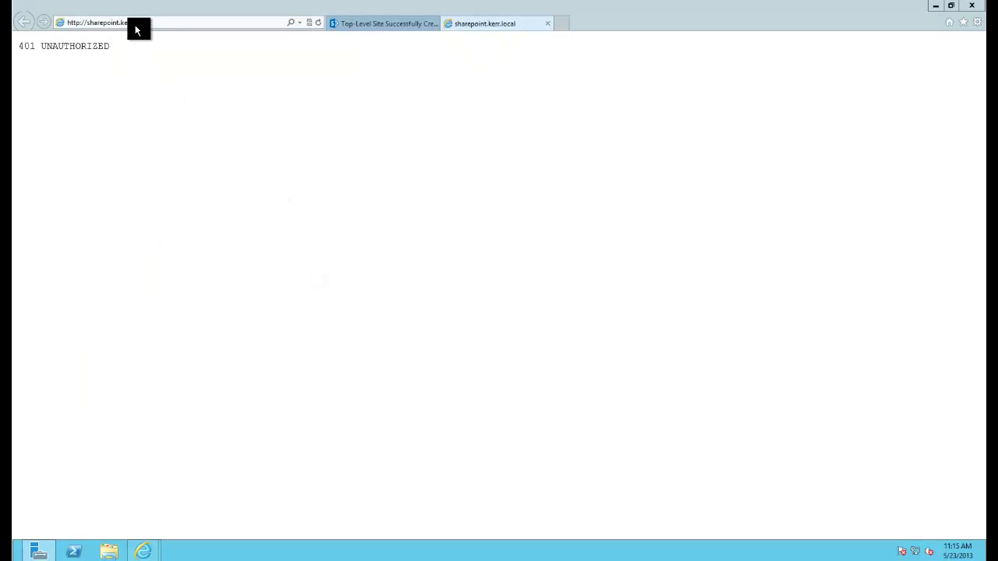
pyautogui.click(978, 21)
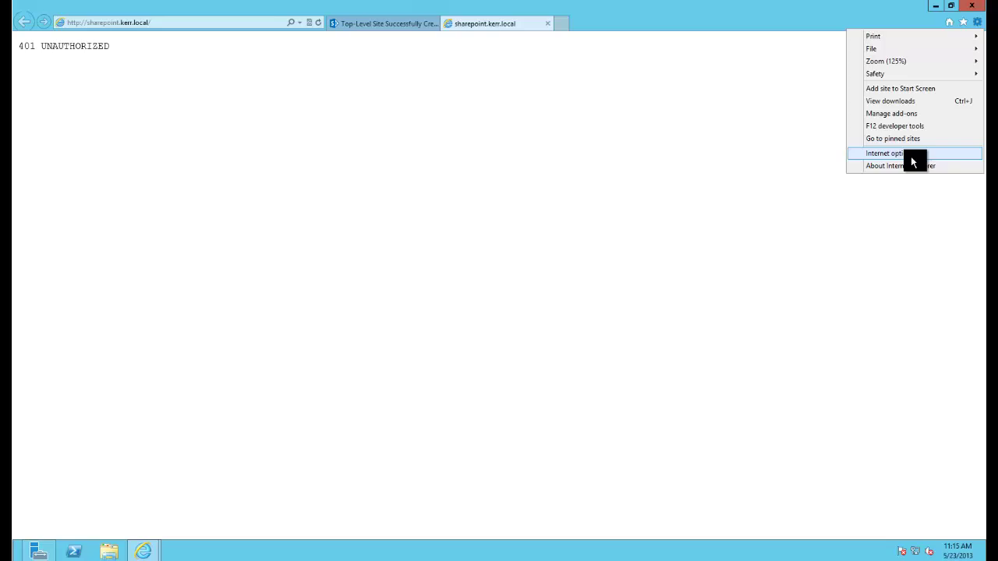
pyautogui.click(911, 156)
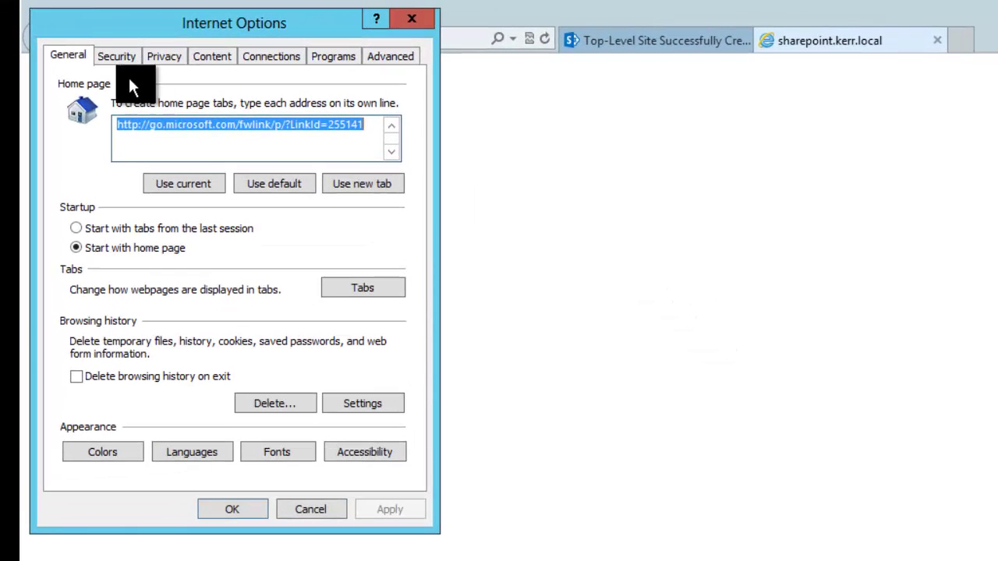
pyautogui.click(115, 54)
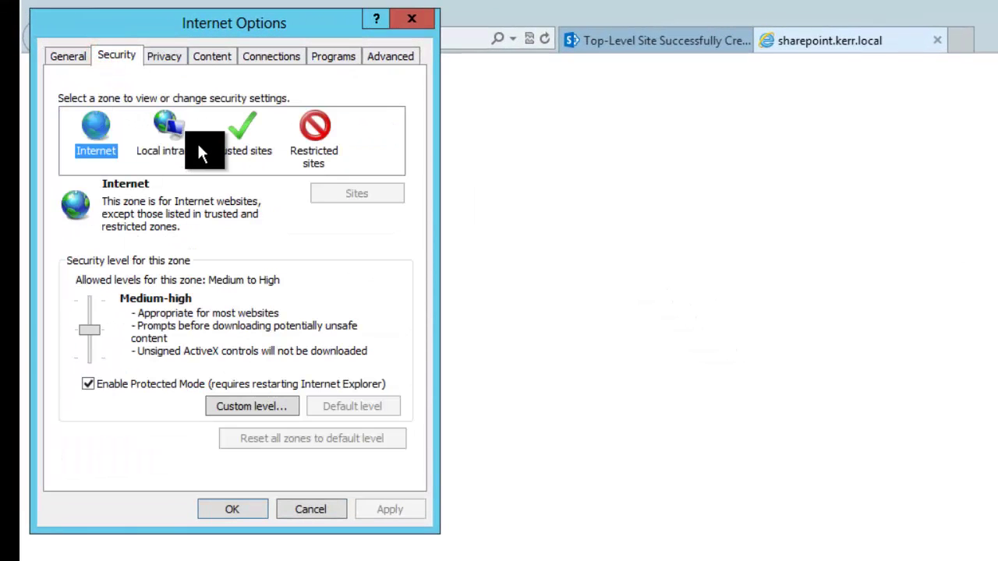
pyautogui.click(170, 123)
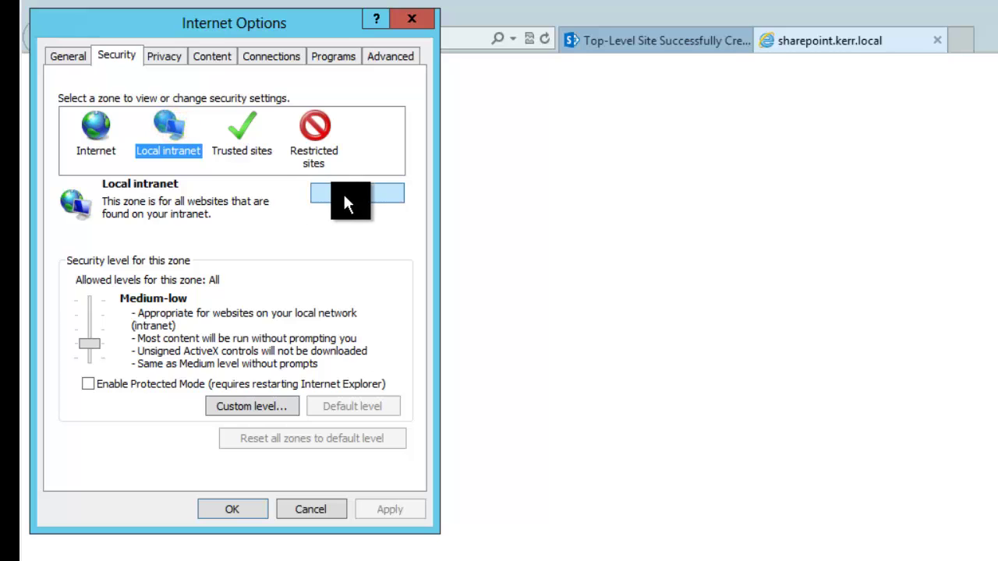
pyautogui.click(344, 197)
pyautogui.click(211, 239)
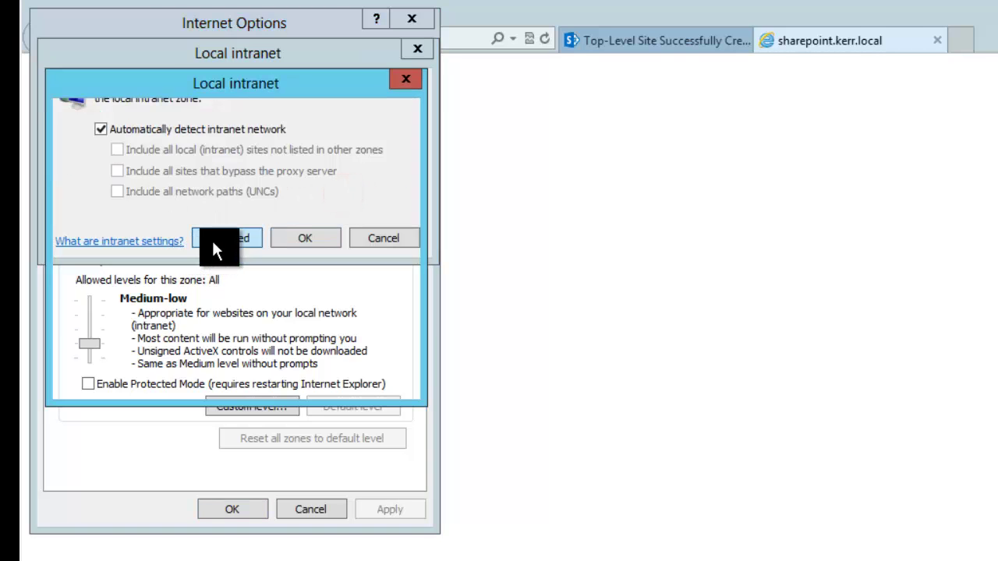
pyautogui.click(378, 201)
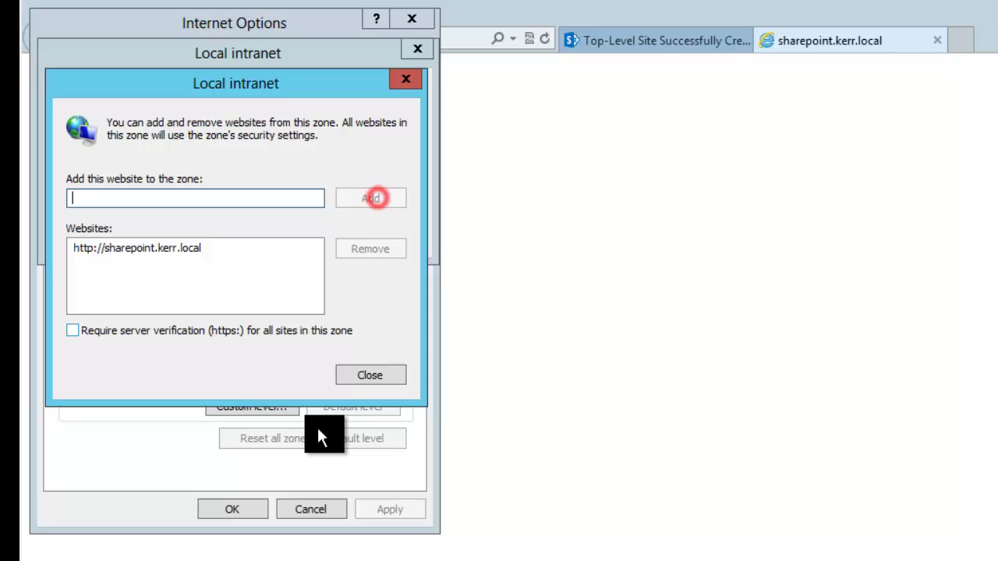
pyautogui.click(359, 374)
pyautogui.click(300, 238)
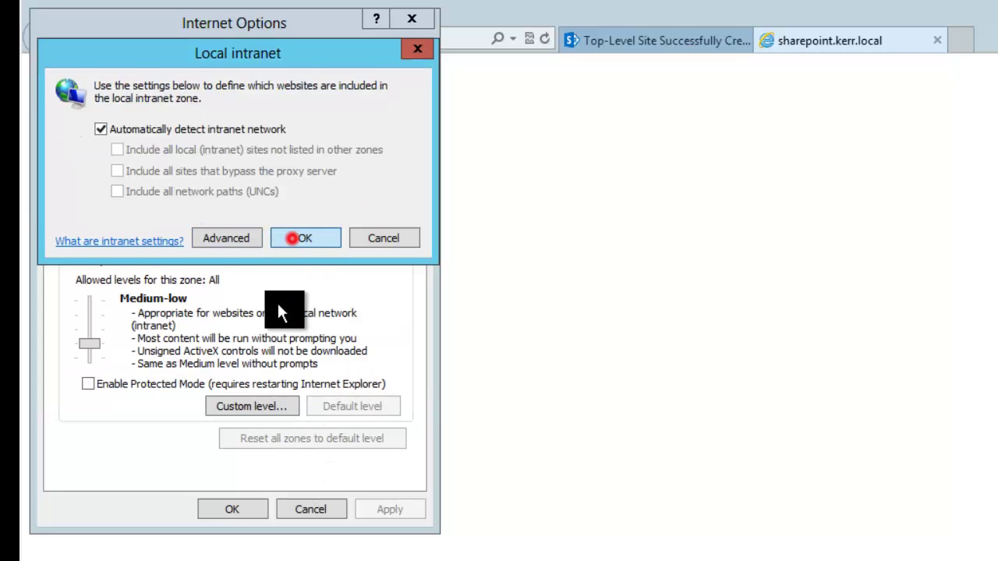
pyautogui.click(229, 509)
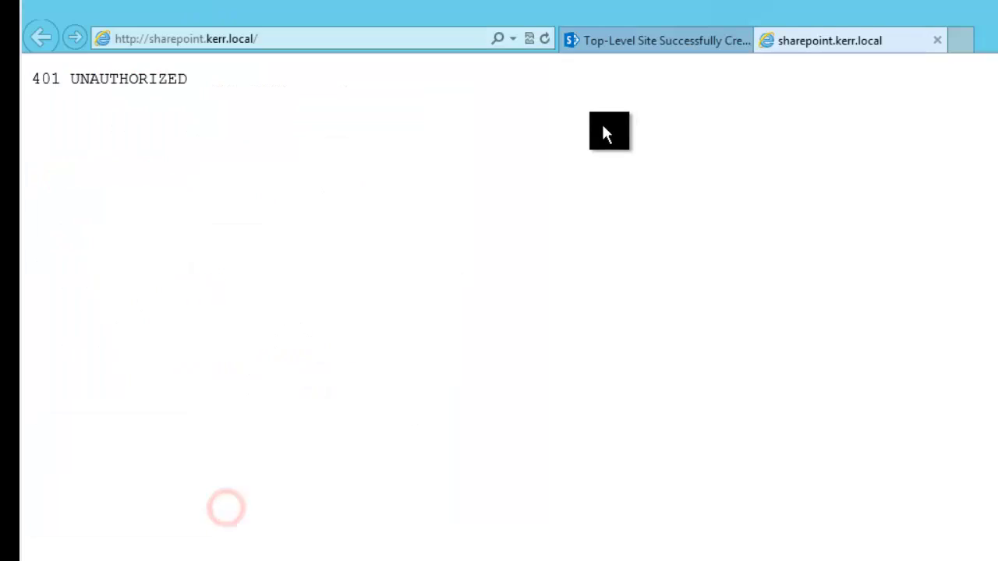
# Reload the sharepoint.kerr.local page and open the Dashboards page of the Crash Course BI Site.
pyautogui.click(544, 39)
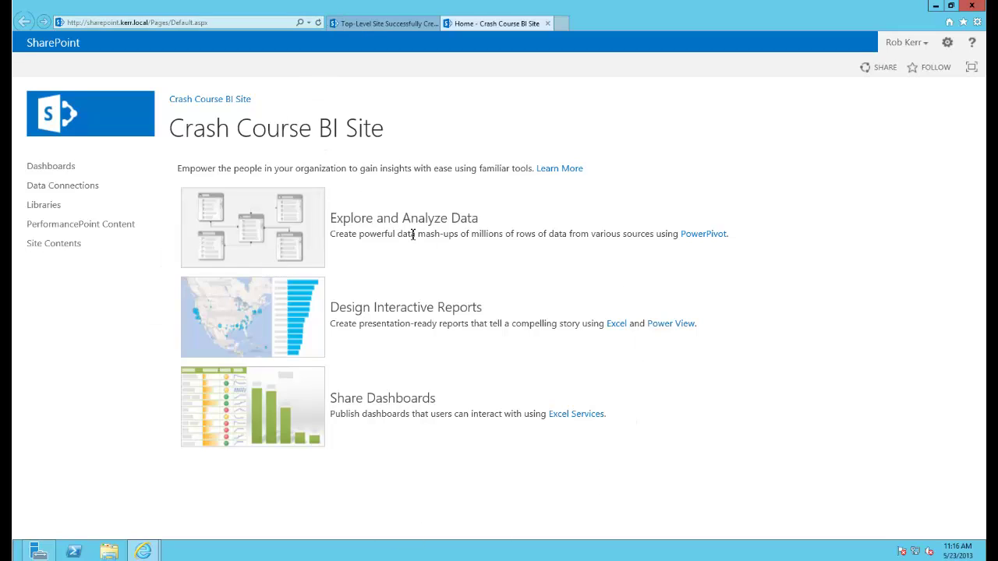
pyautogui.click(64, 176)
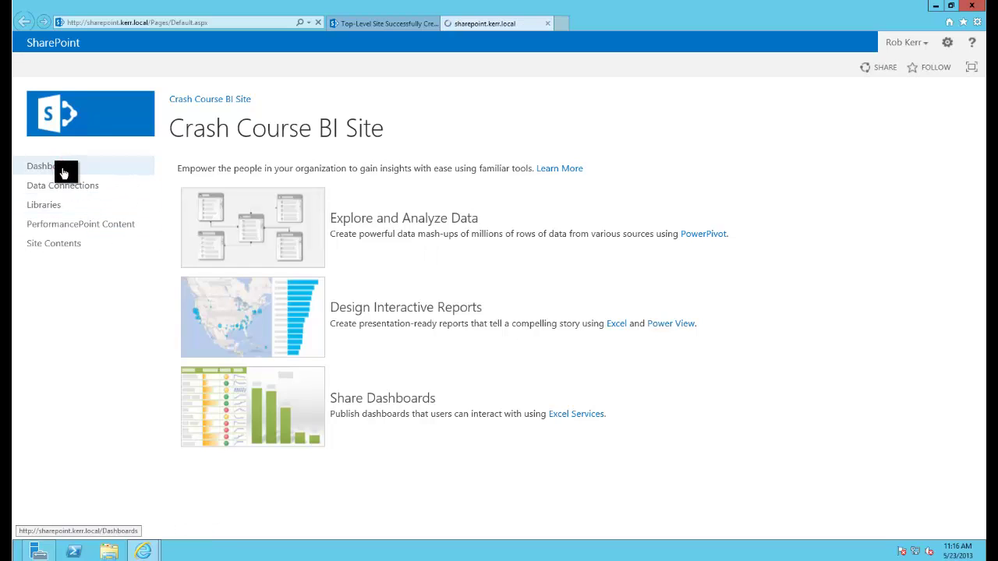